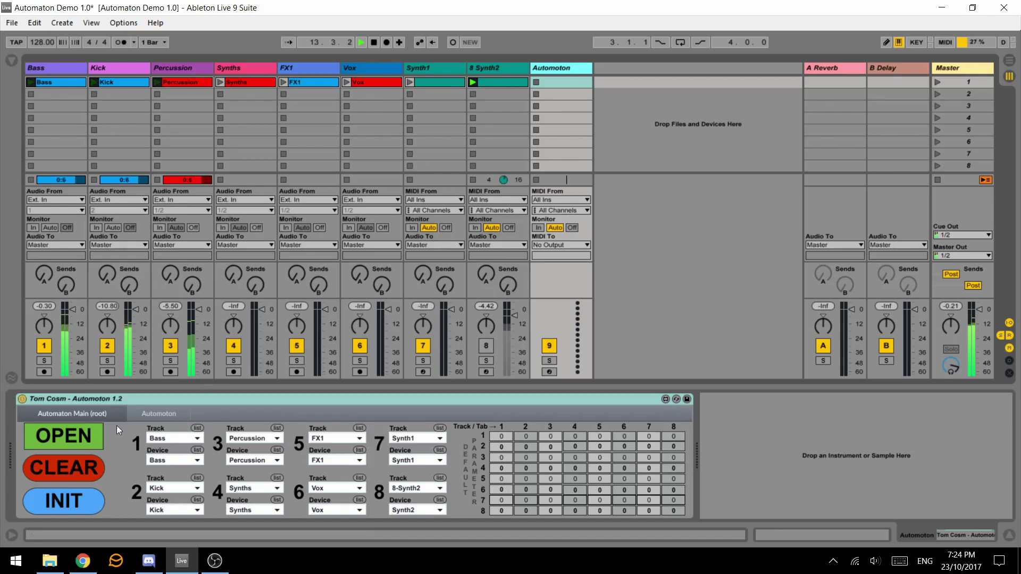
- Toggle the Automoton lane editor open and closed several times, leaving it closed
{"action": "left_click", "coordinate": [62, 438]}
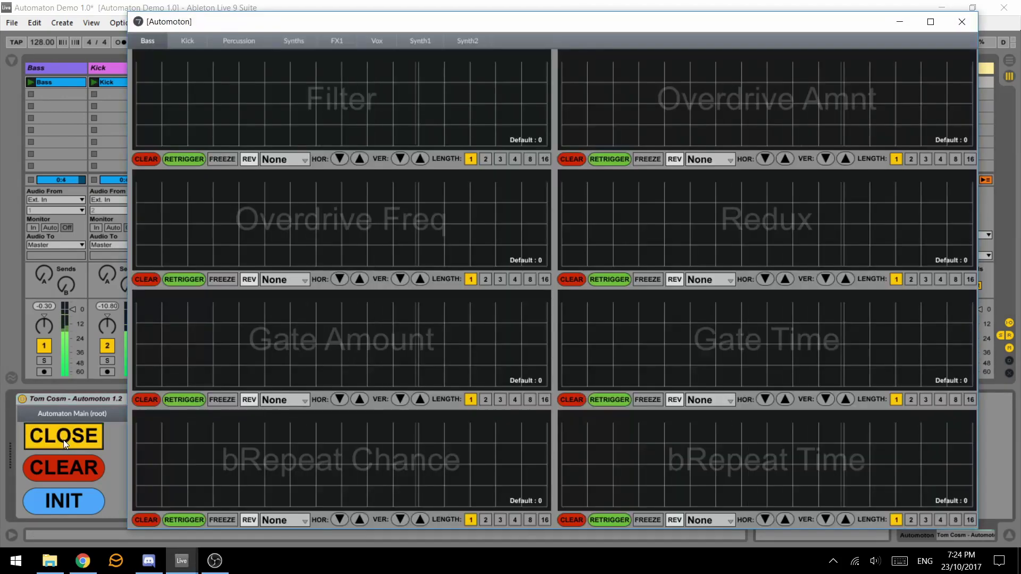
{"action": "left_click", "coordinate": [63, 439]}
{"action": "left_click", "coordinate": [63, 439]}
{"action": "left_click", "coordinate": [64, 439]}
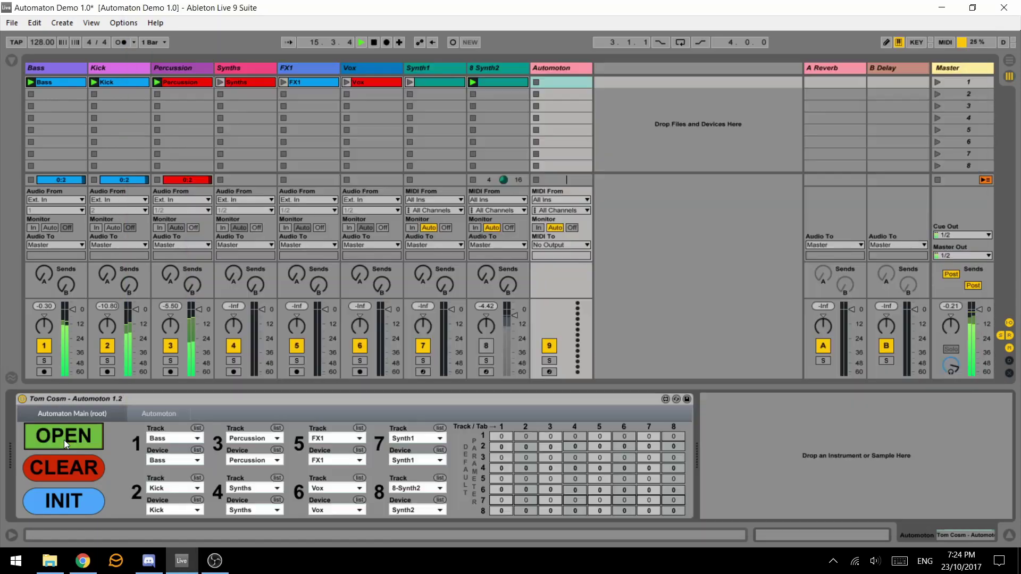
{"action": "left_click", "coordinate": [64, 439]}
{"action": "left_click", "coordinate": [64, 439]}
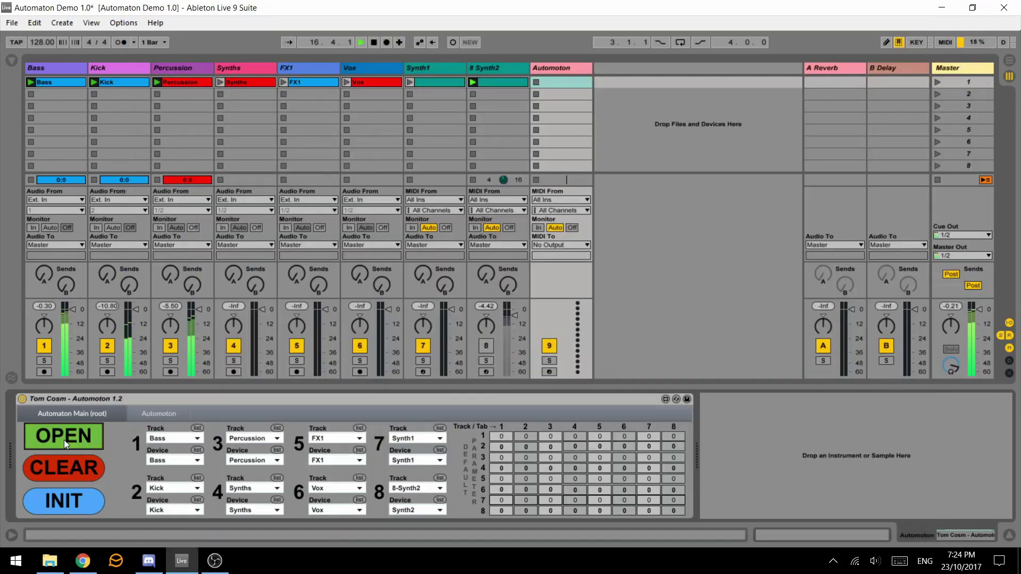
{"action": "left_click", "coordinate": [63, 439]}
{"action": "left_click", "coordinate": [64, 439]}
{"action": "left_click", "coordinate": [63, 439]}
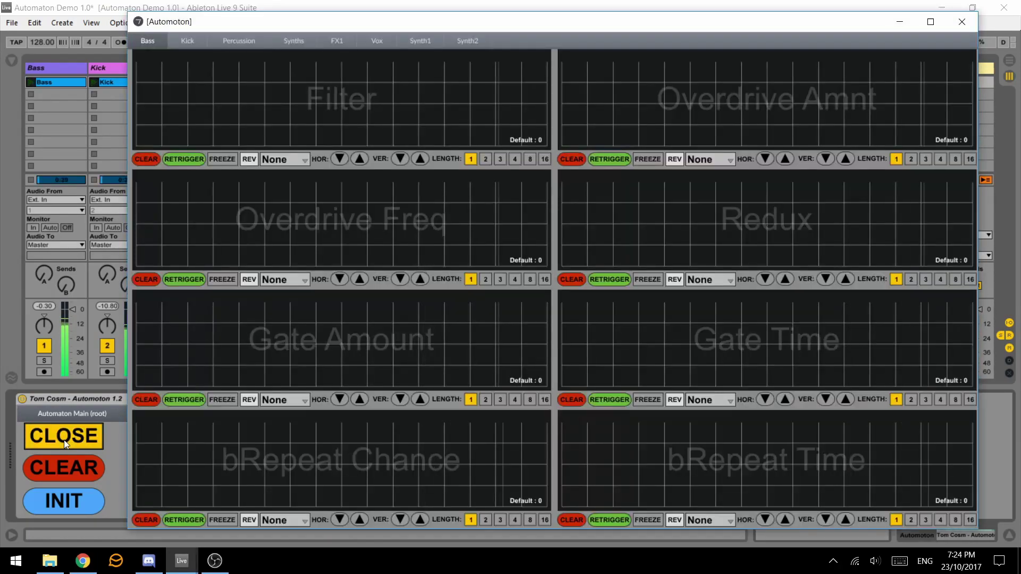
{"action": "left_click", "coordinate": [64, 439]}
{"action": "left_click", "coordinate": [64, 439]}
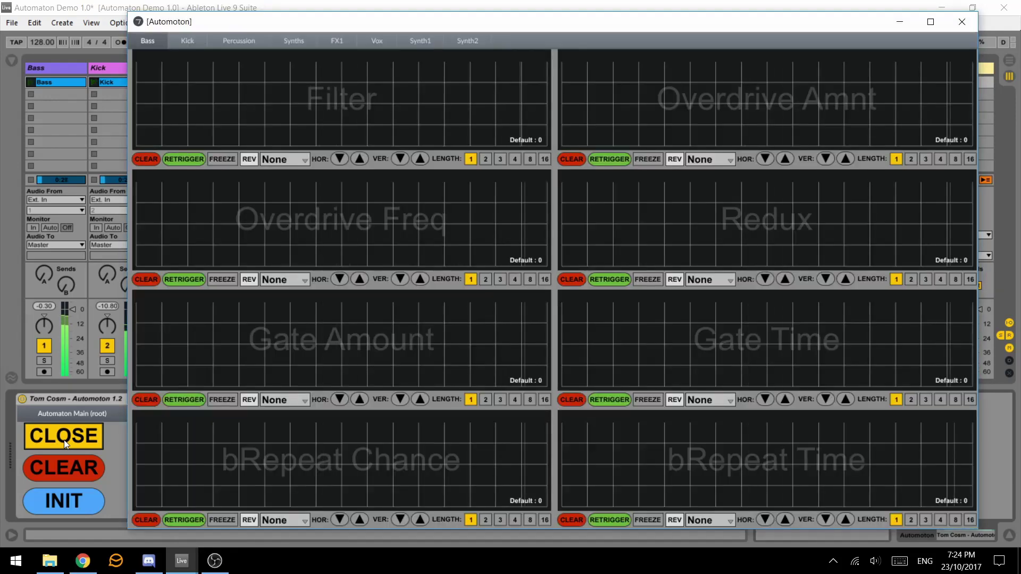
{"action": "left_click", "coordinate": [64, 439]}
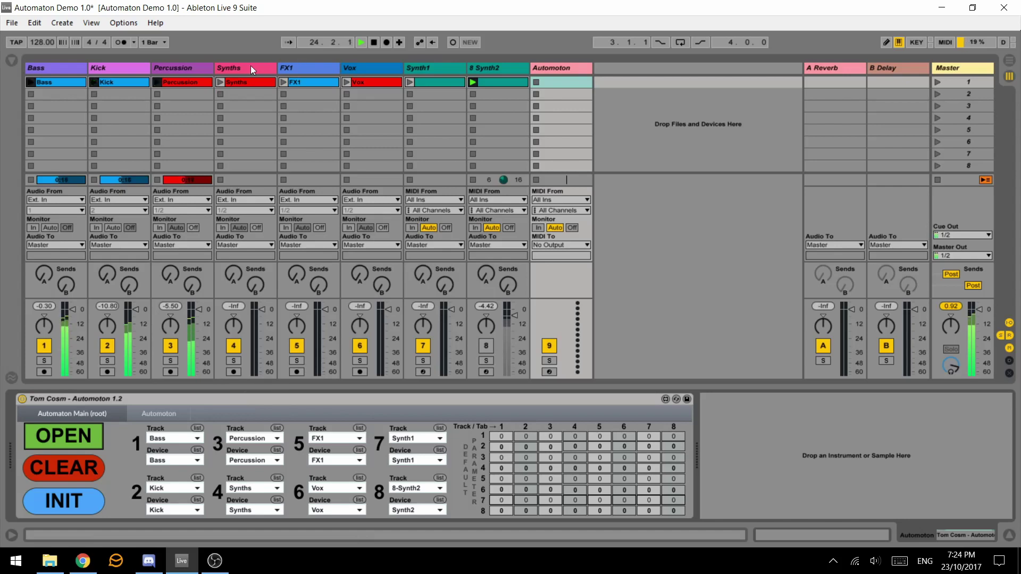
- Show the Percussion track's device chain and select the Percussion 2! rack and its chain
{"action": "left_click", "coordinate": [187, 68]}
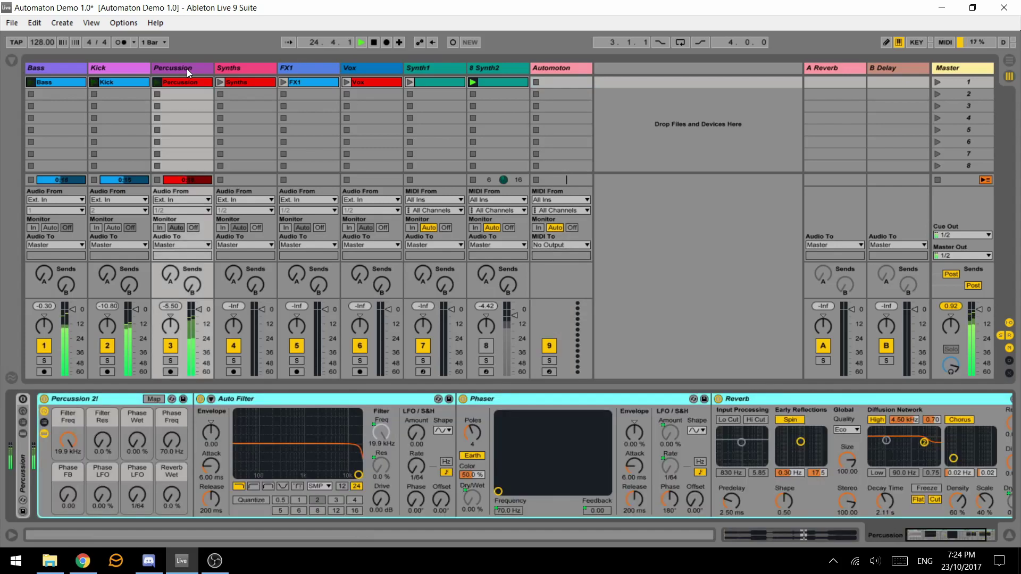
{"action": "left_click", "coordinate": [24, 484]}
{"action": "left_click", "coordinate": [58, 398]}
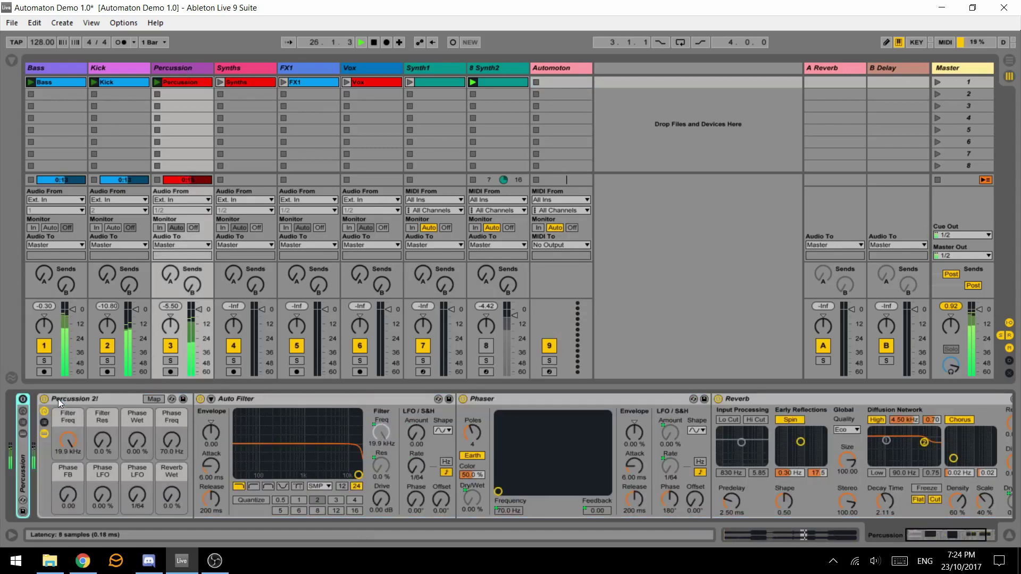
{"action": "left_click", "coordinate": [107, 398]}
- Set Automoton slot 3's Device to Percussion 2! and reopen the lane editor
{"action": "left_click", "coordinate": [552, 68]}
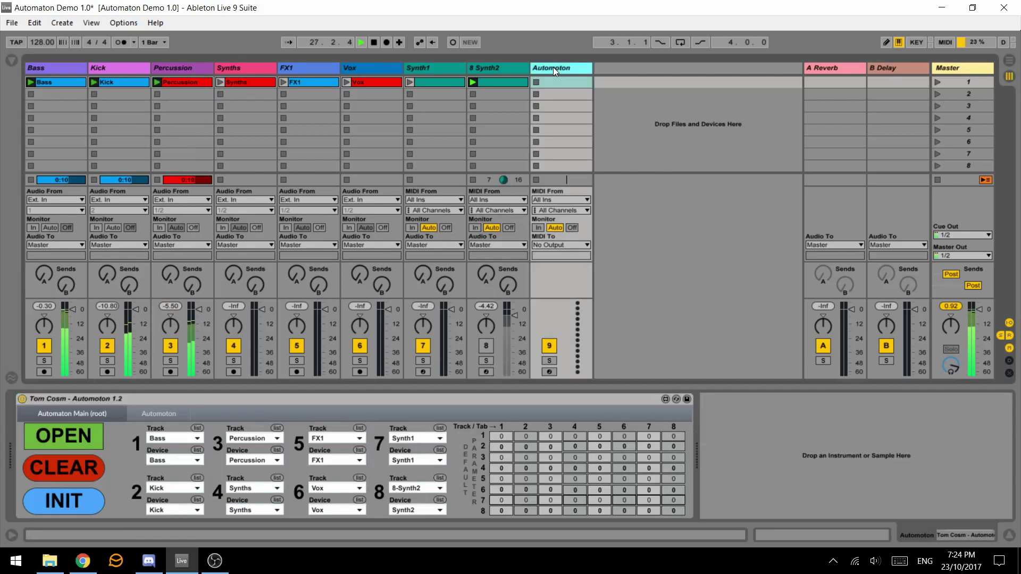
{"action": "left_click", "coordinate": [278, 459]}
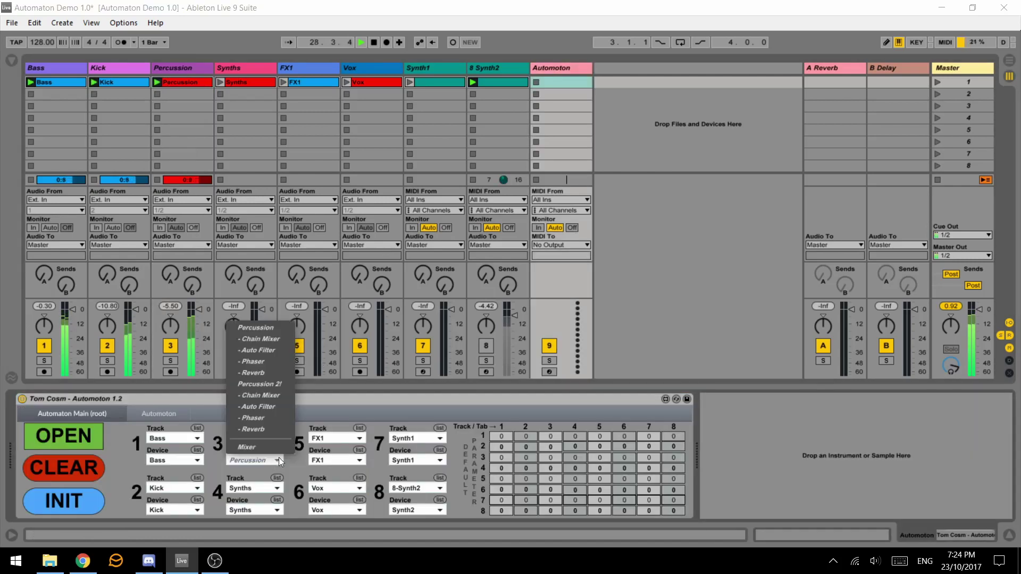
{"action": "left_click", "coordinate": [276, 384]}
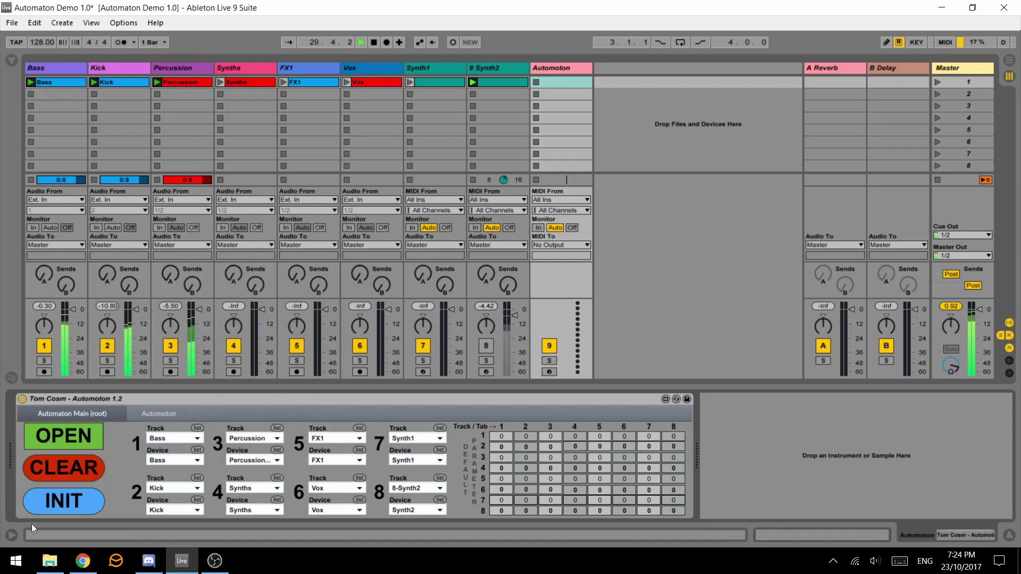
{"action": "left_click", "coordinate": [69, 443]}
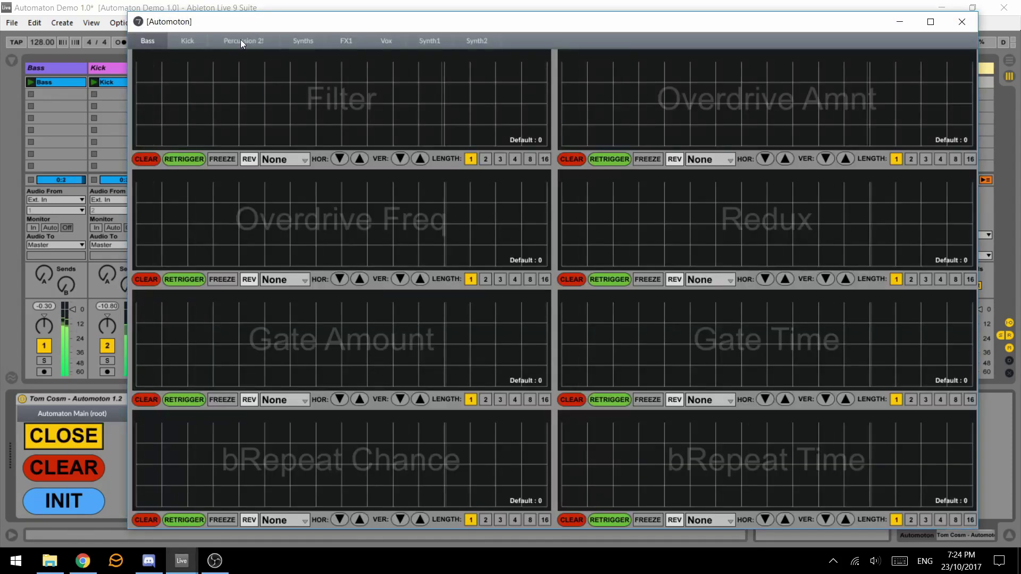
- Draw a rising ramp in Percussion 2!'s Filter Freq lane up to 5.56 kHz, then show the Percussion track's devices
{"action": "left_click", "coordinate": [242, 41]}
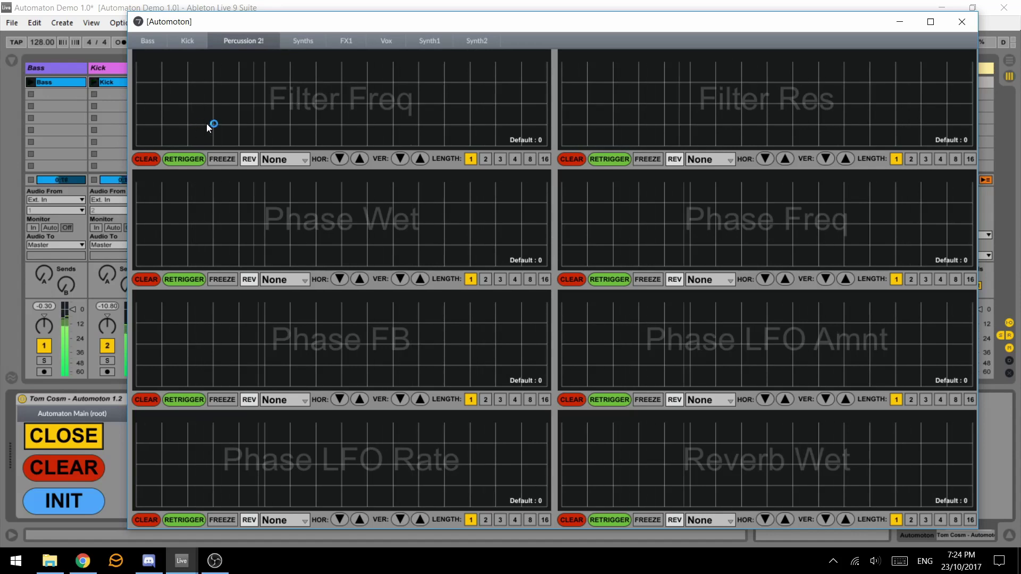
{"action": "mouse_move", "coordinate": [139, 140]}
{"action": "left_mouse_down"}
{"action": "mouse_move", "coordinate": [397, 69]}
{"action": "mouse_move", "coordinate": [596, 63]}
{"action": "left_mouse_up"}
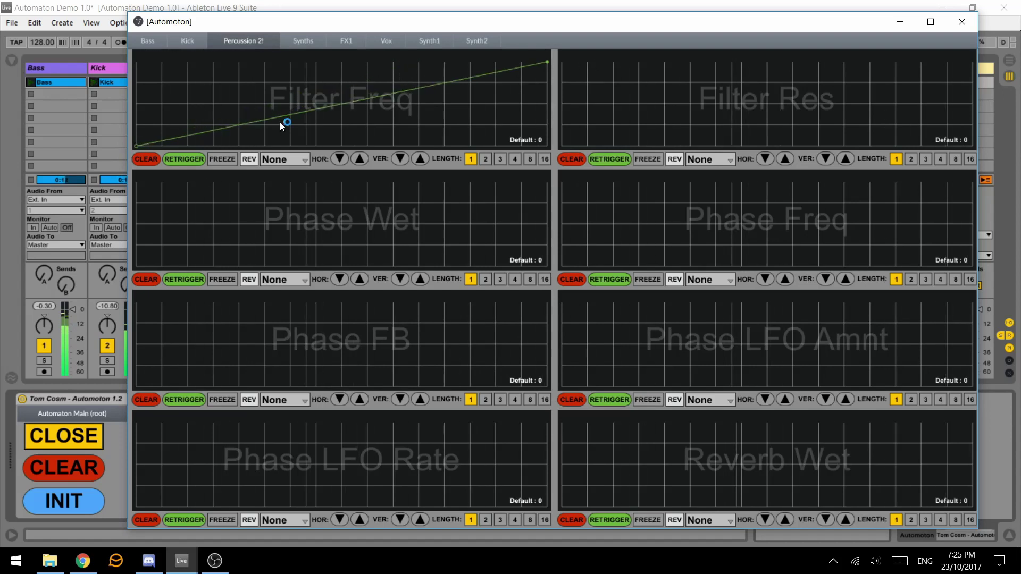
{"action": "left_click", "coordinate": [139, 6]}
{"action": "left_click", "coordinate": [177, 69]}
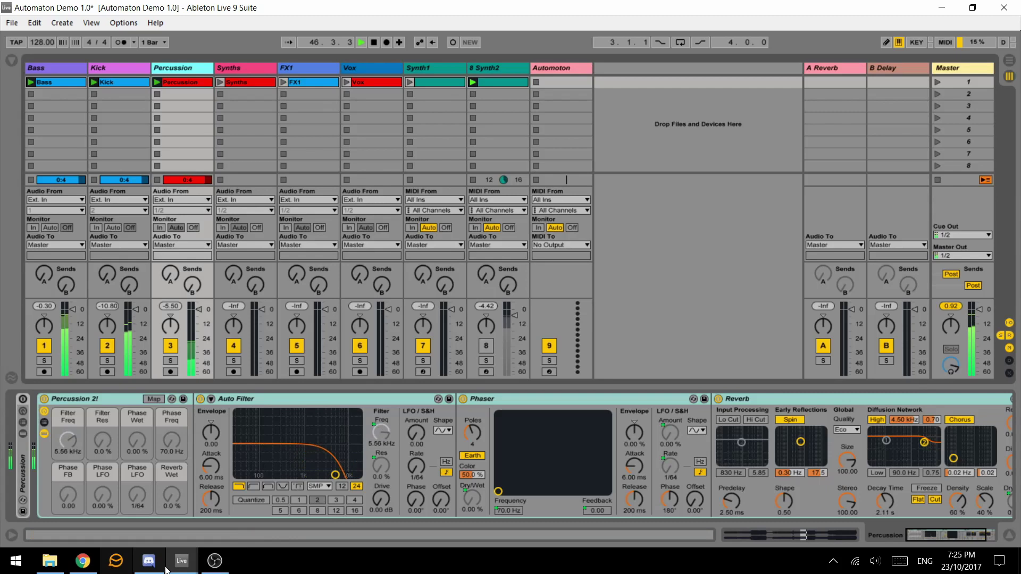
- Bring the Automoton editor back from the taskbar and retrigger Filter Freq, restarting it at 679 Hz
{"action": "mouse_move", "coordinate": [181, 561]}
{"action": "left_click", "coordinate": [248, 537]}
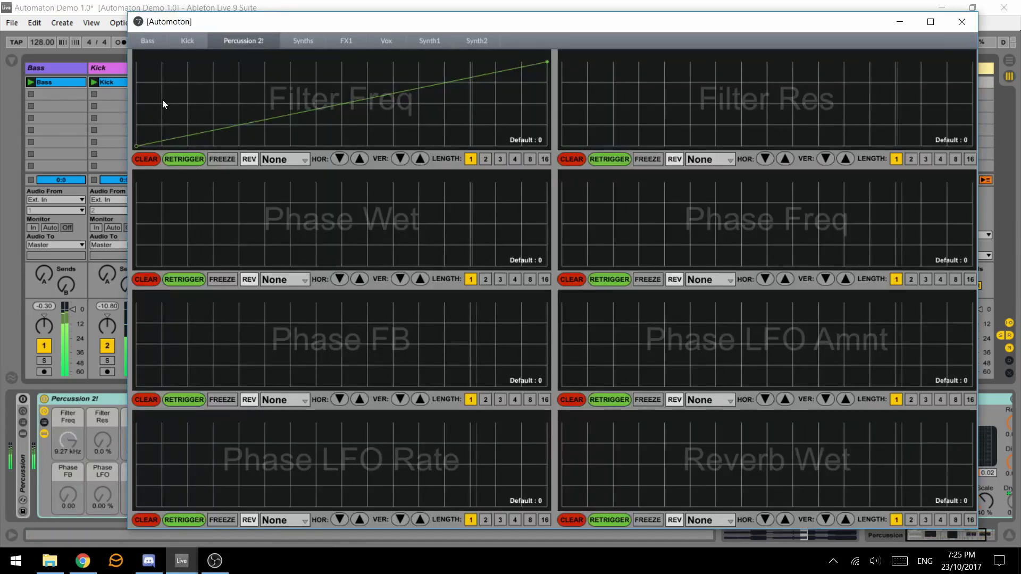
{"action": "left_click", "coordinate": [186, 159]}
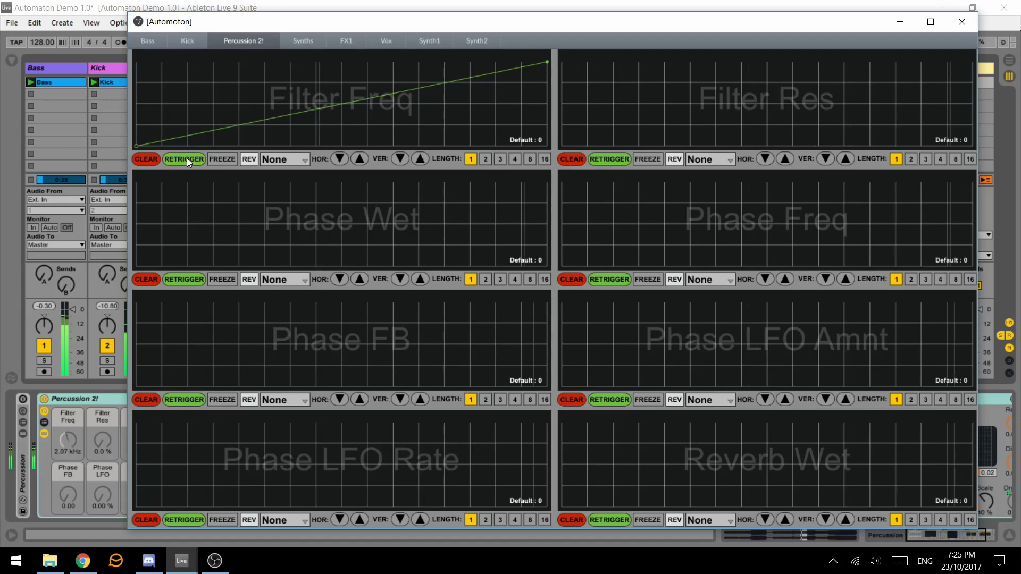
{"action": "left_click", "coordinate": [187, 159]}
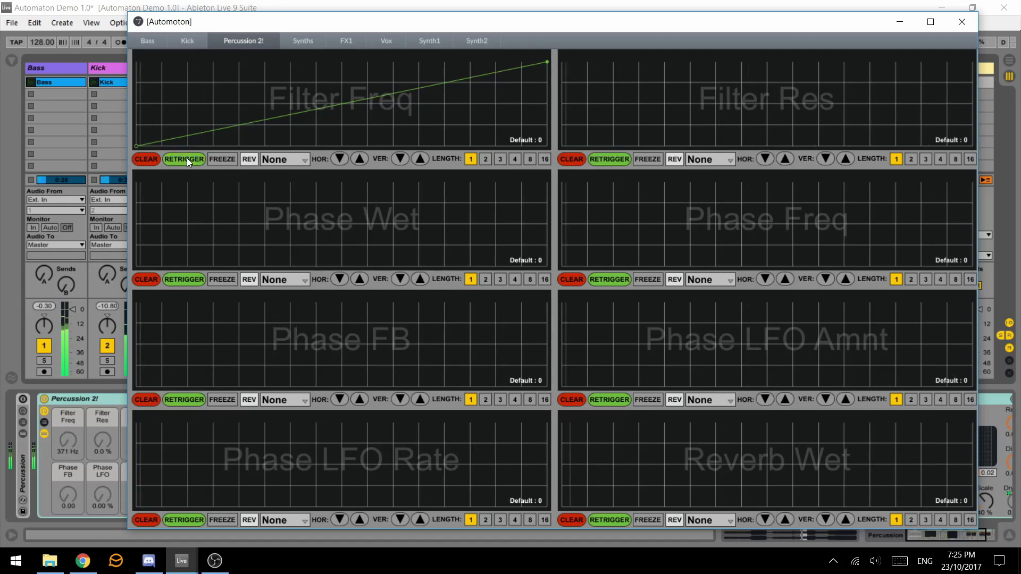
{"action": "left_click", "coordinate": [187, 159]}
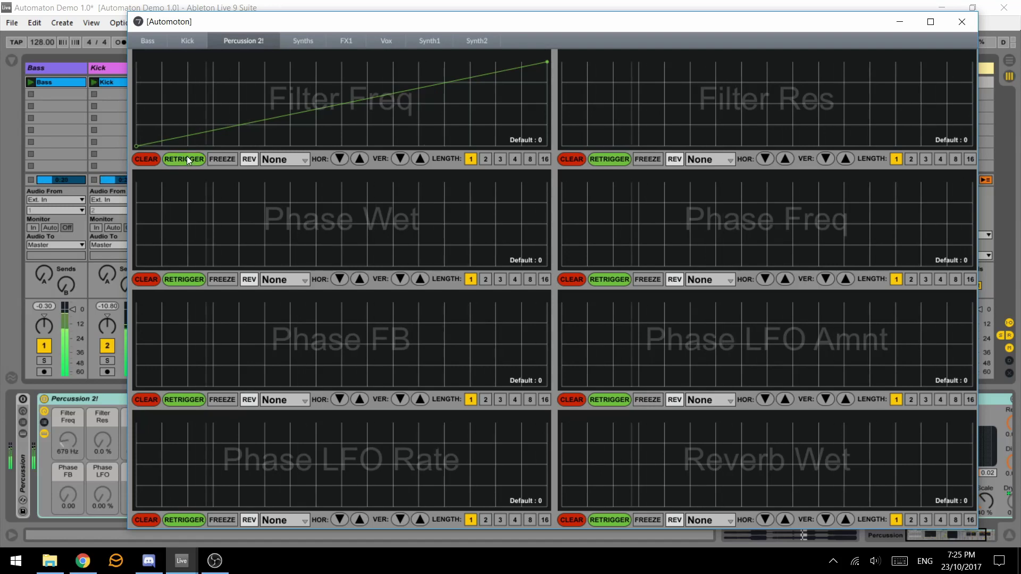
- Toggle FREEZE on and off for Filter Freq, then reverse it with REV so it falls to 1.21 kHz
{"action": "left_click", "coordinate": [225, 159]}
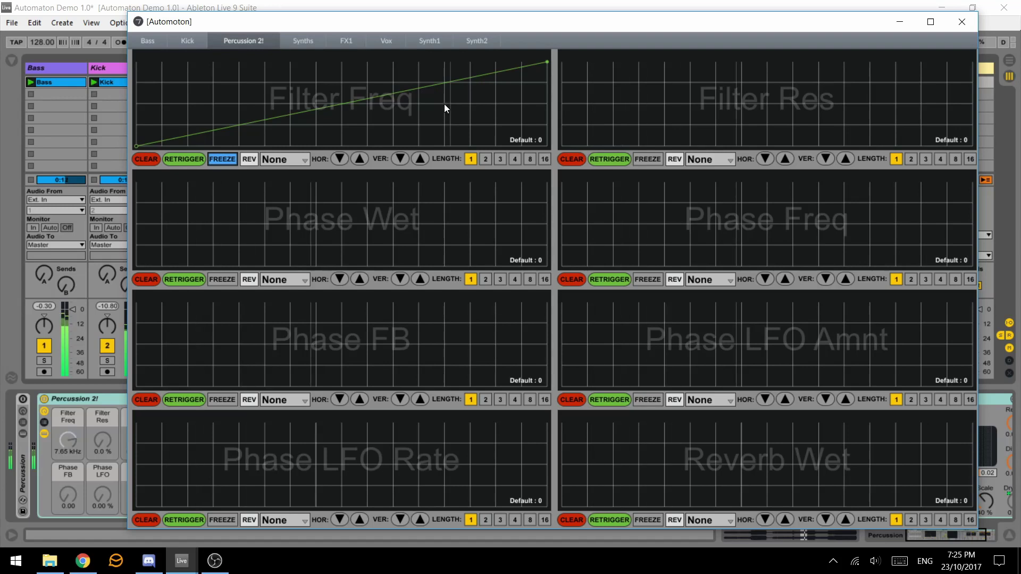
{"action": "left_click", "coordinate": [227, 159]}
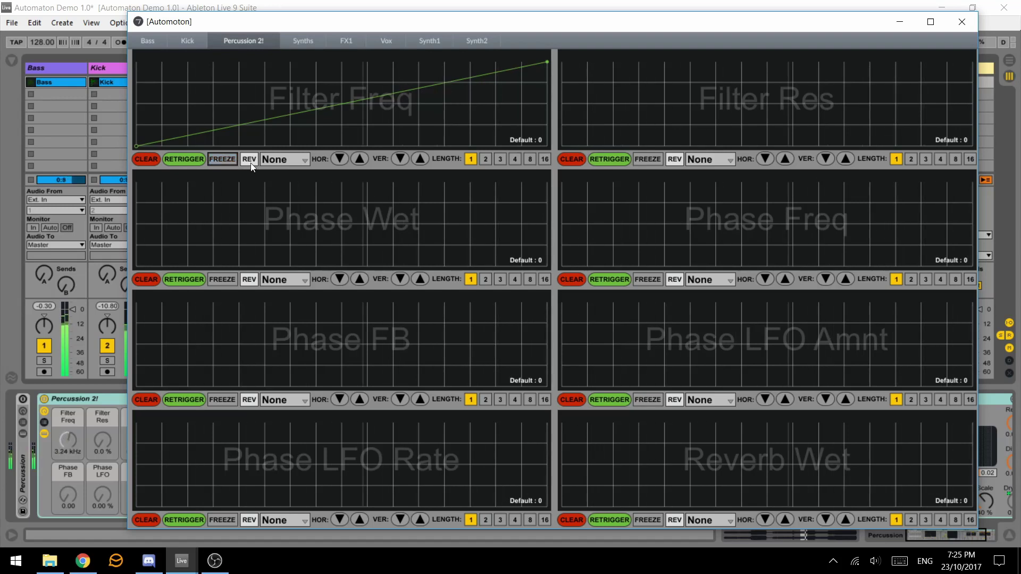
{"action": "left_click", "coordinate": [250, 158]}
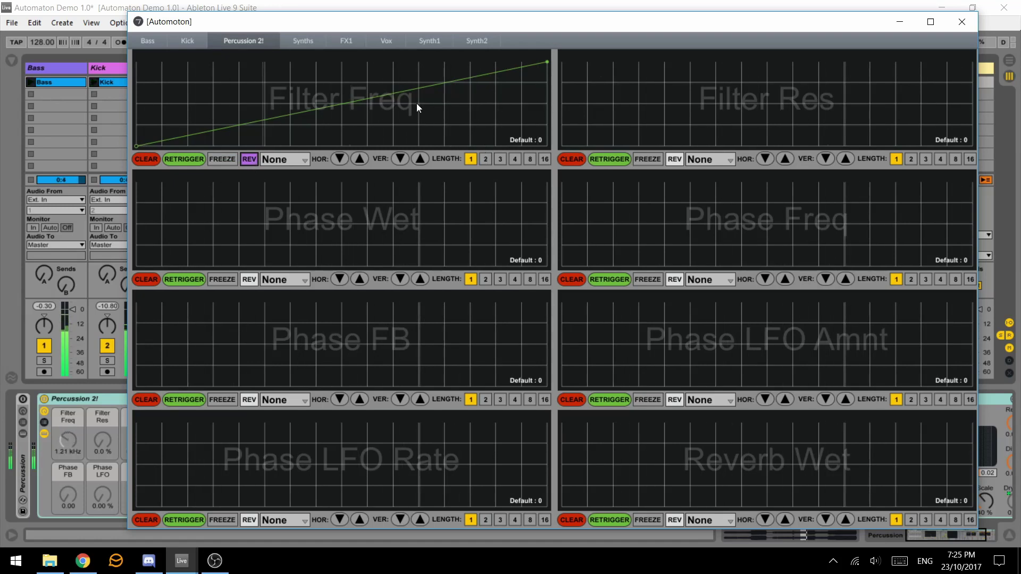
- Turn off REV on Filter Freq and apply the Sin*2 preset shape
{"action": "left_click", "coordinate": [249, 160]}
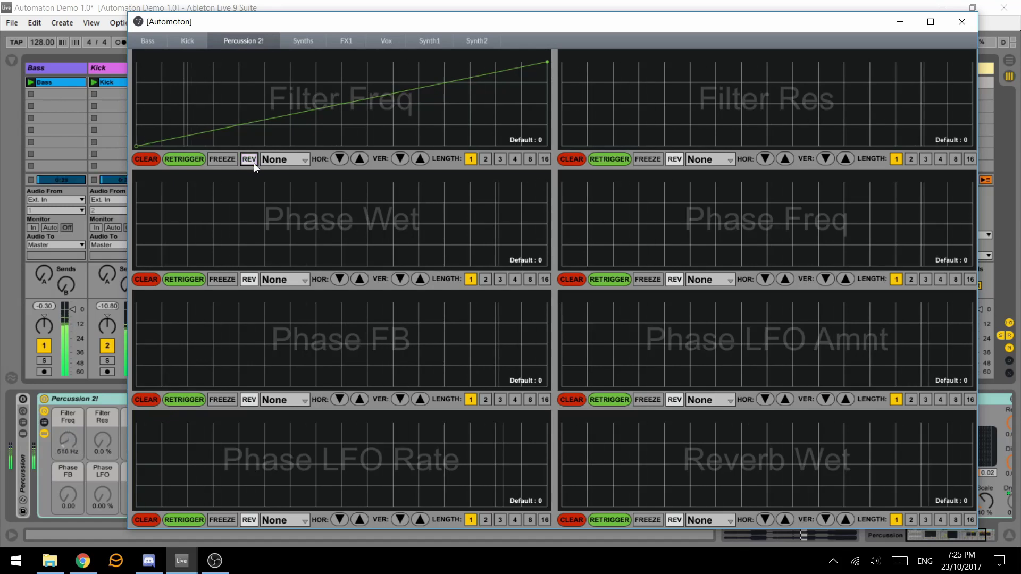
{"action": "left_click", "coordinate": [303, 159]}
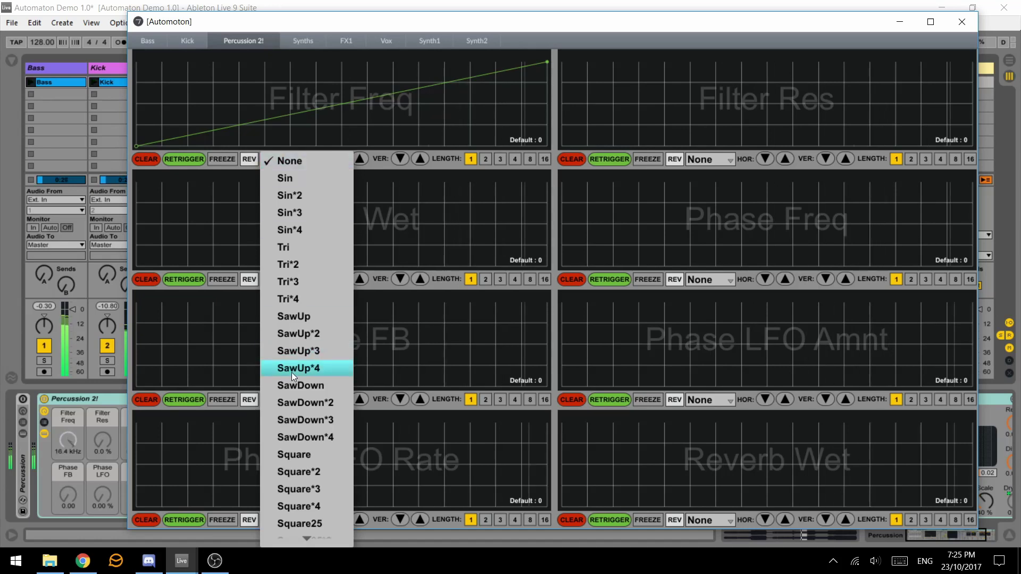
{"action": "scroll", "coordinate": [298, 362], "scroll_direction": "down", "scroll_amount": 3}
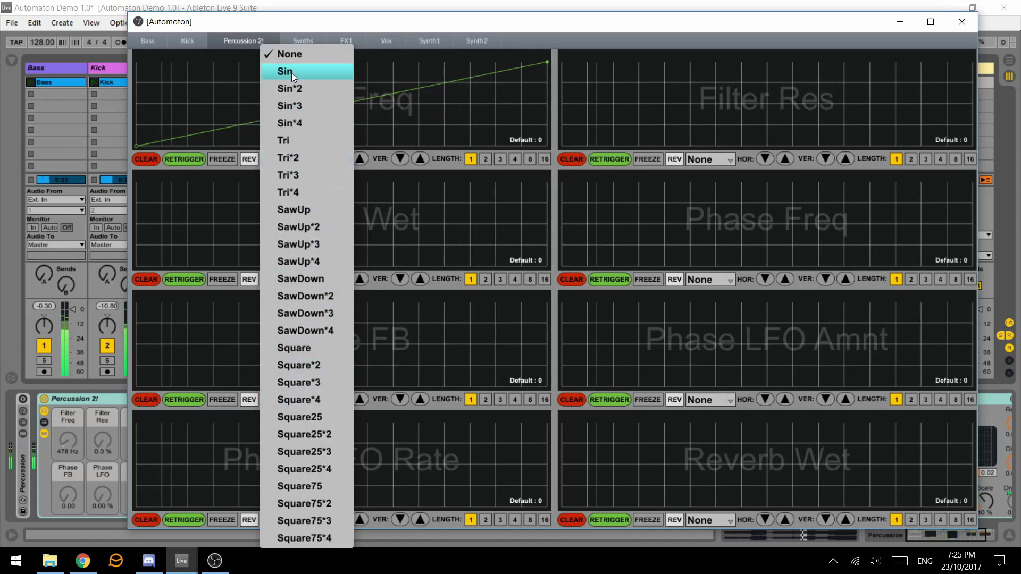
{"action": "left_click", "coordinate": [294, 86]}
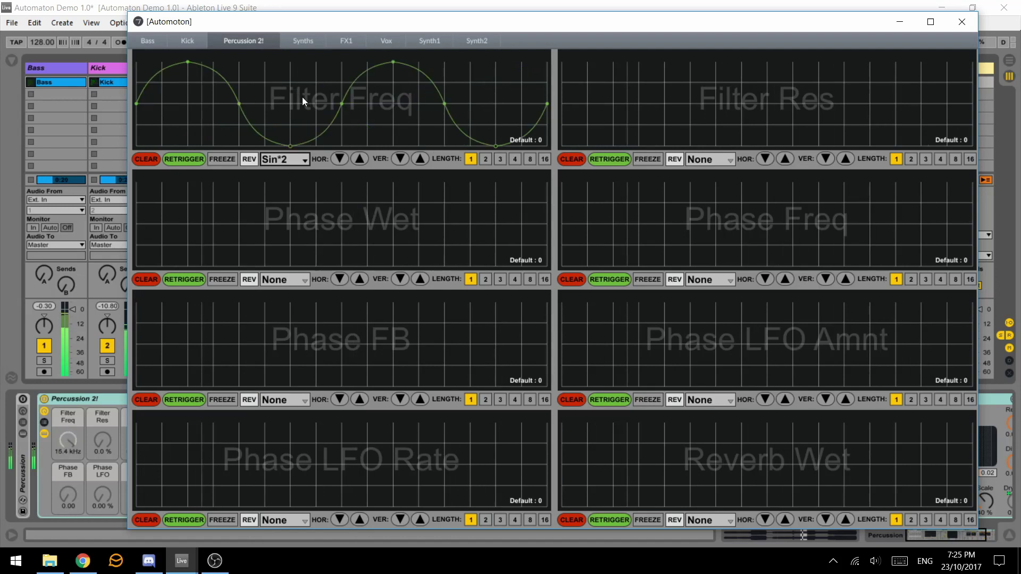
- Step through the Tri, saw and Square presets to the narrow four-pulse Square variant
{"action": "key", "text": "Down"}
{"action": "key", "text": "Down"}
{"action": "key", "text": "Down"}
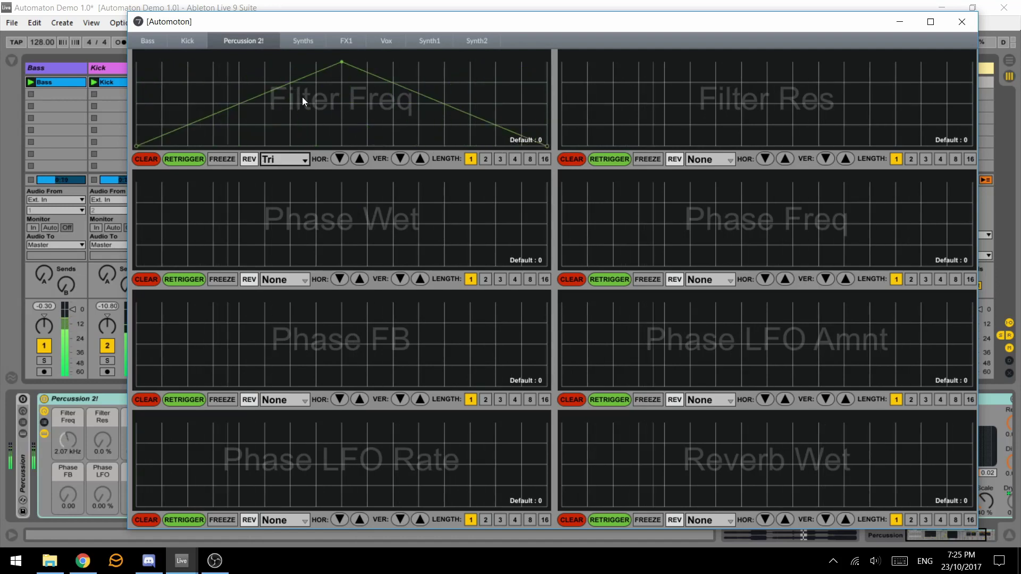
{"action": "key", "text": "Down"}
{"action": "key", "text": "Down"}
{"action": "key", "text": "Down"}
{"action": "key", "text": "Down"}
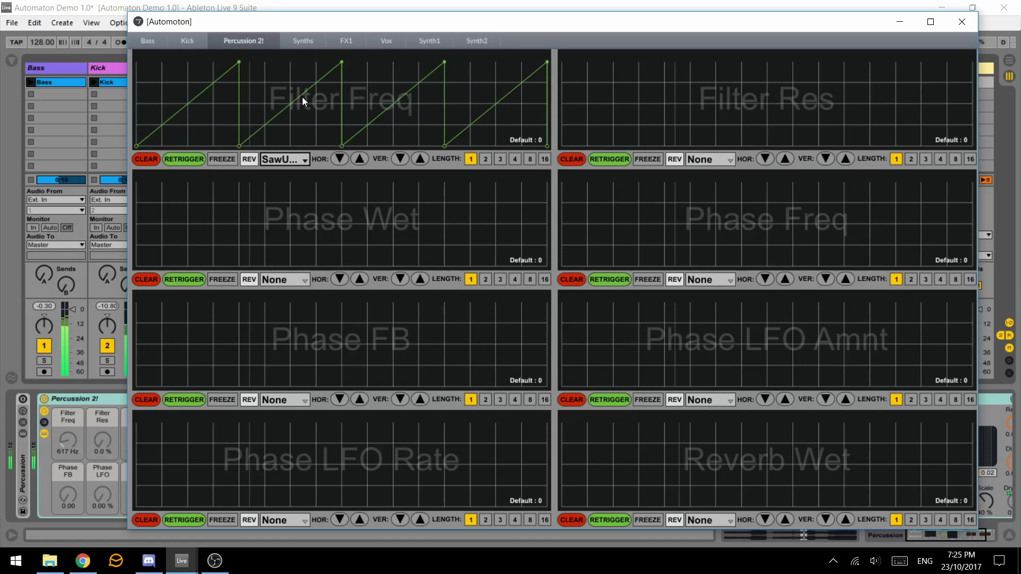
{"action": "key", "text": "Down"}
{"action": "key", "text": "Down"}
{"action": "key", "text": "Down"}
{"action": "key", "text": "Down"}
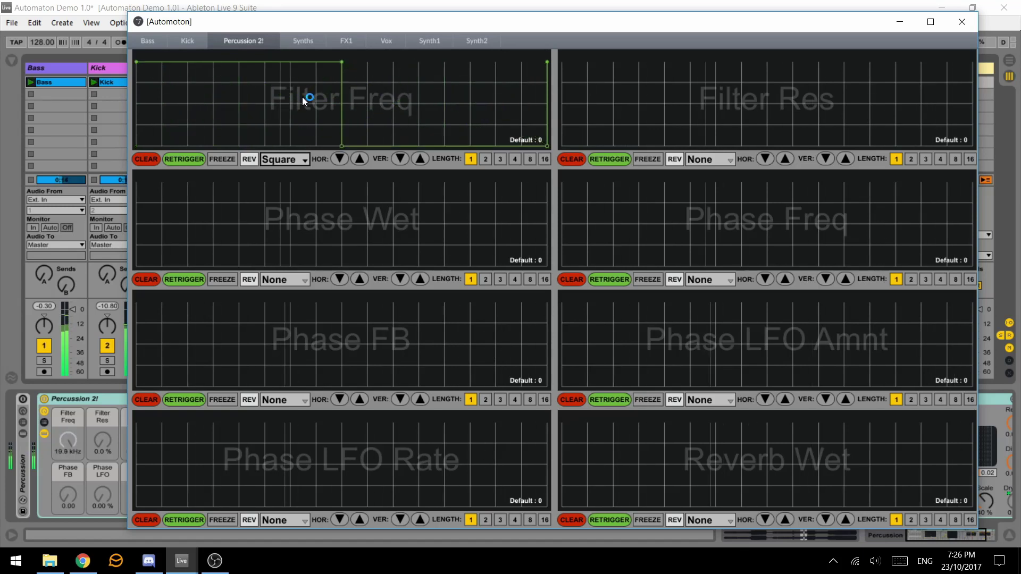
{"action": "key", "text": "Down"}
{"action": "key", "text": "Down"}
{"action": "key", "text": "Down"}
{"action": "key", "text": "Down"}
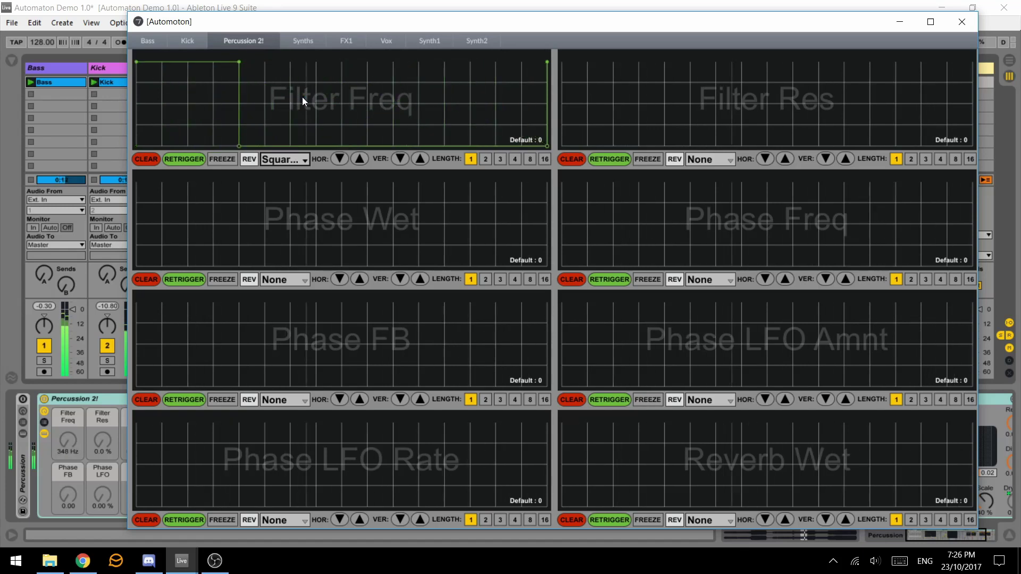
{"action": "key", "text": "Down"}
{"action": "key", "text": "Down"}
{"action": "key", "text": "Down"}
{"action": "key", "text": "Down"}
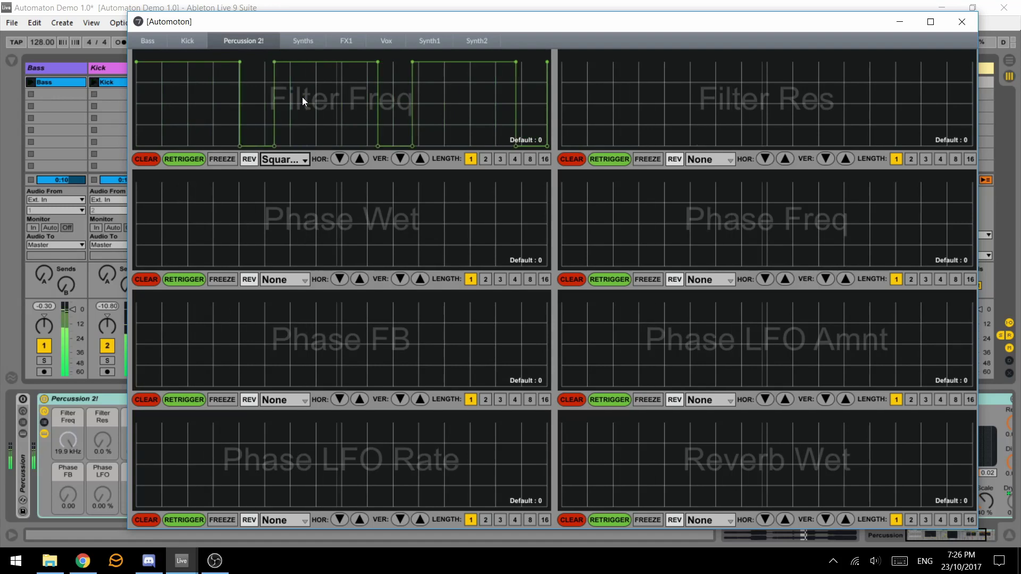
{"action": "key", "text": "Down"}
{"action": "key", "text": "Down"}
{"action": "key", "text": "Down"}
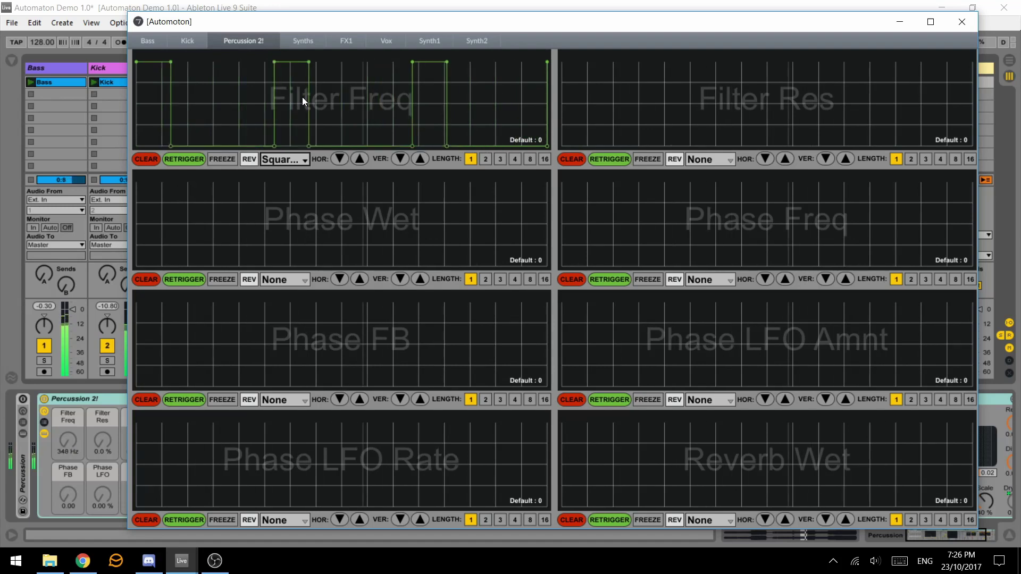
{"action": "key", "text": "Down"}
{"action": "key", "text": "Down"}
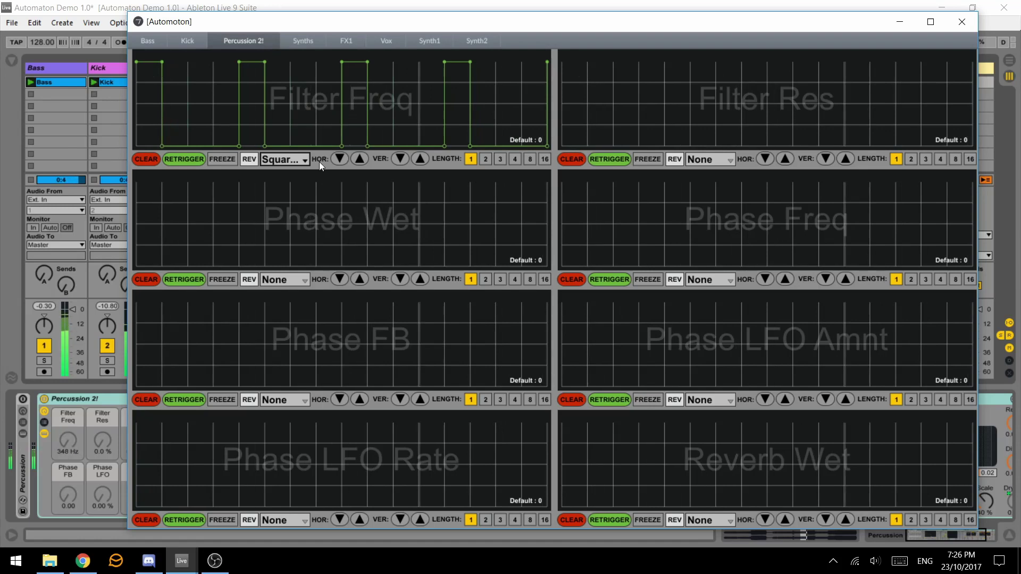
- Set Filter Freq to a single Sin cycle and draw a low-to-high ramp in Filter Res
{"action": "left_click", "coordinate": [290, 158]}
{"action": "left_click", "coordinate": [305, 26]}
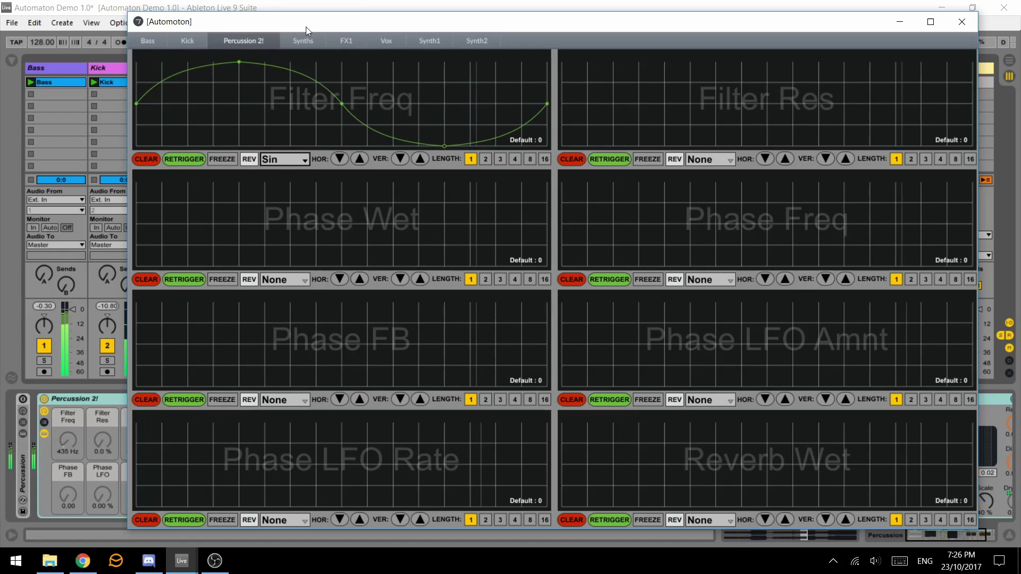
{"action": "left_click", "coordinate": [224, 161]}
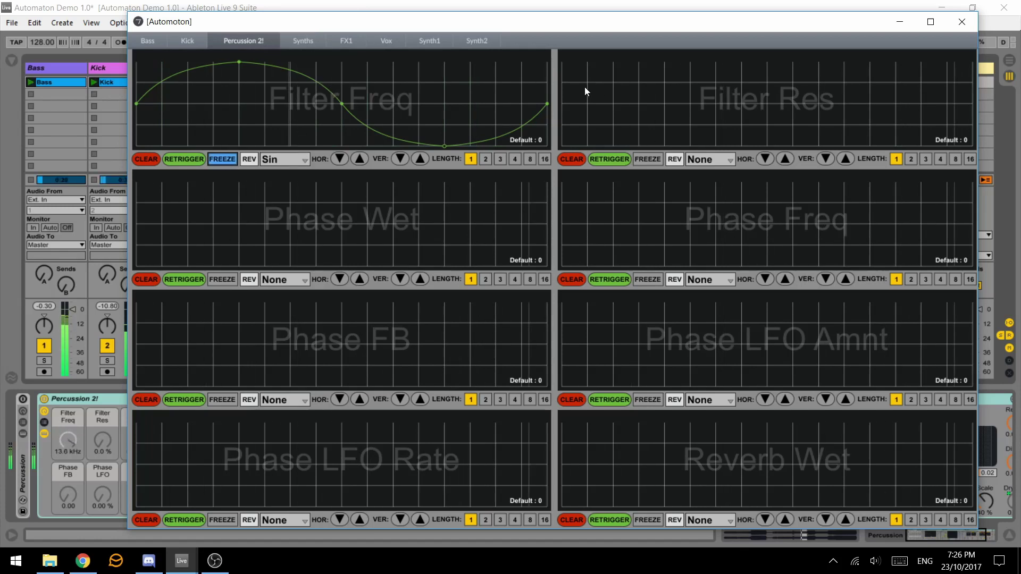
{"action": "left_click_drag", "start_coordinate": [612, 83], "coordinate": [973, 82]}
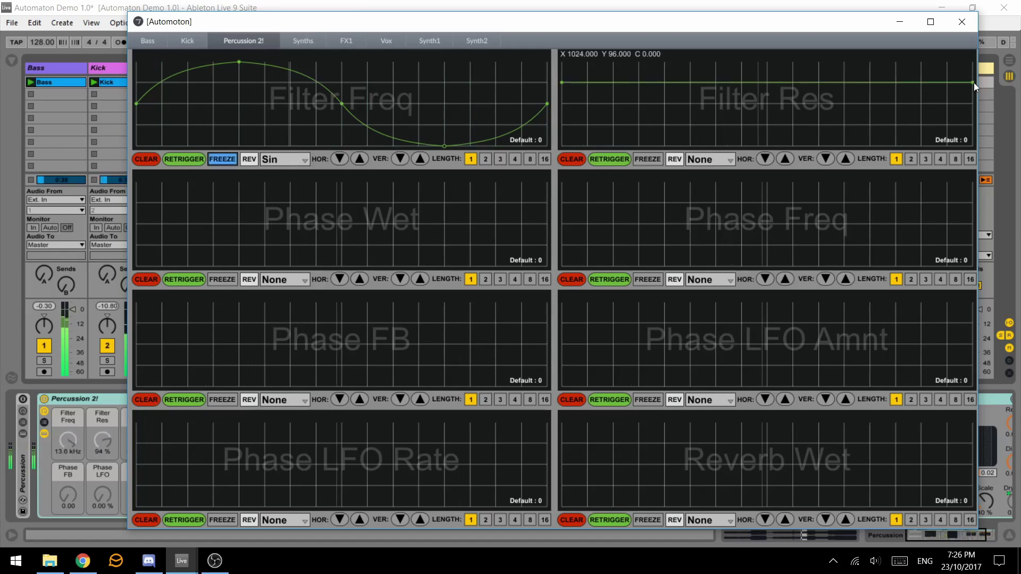
{"action": "left_click", "coordinate": [224, 160]}
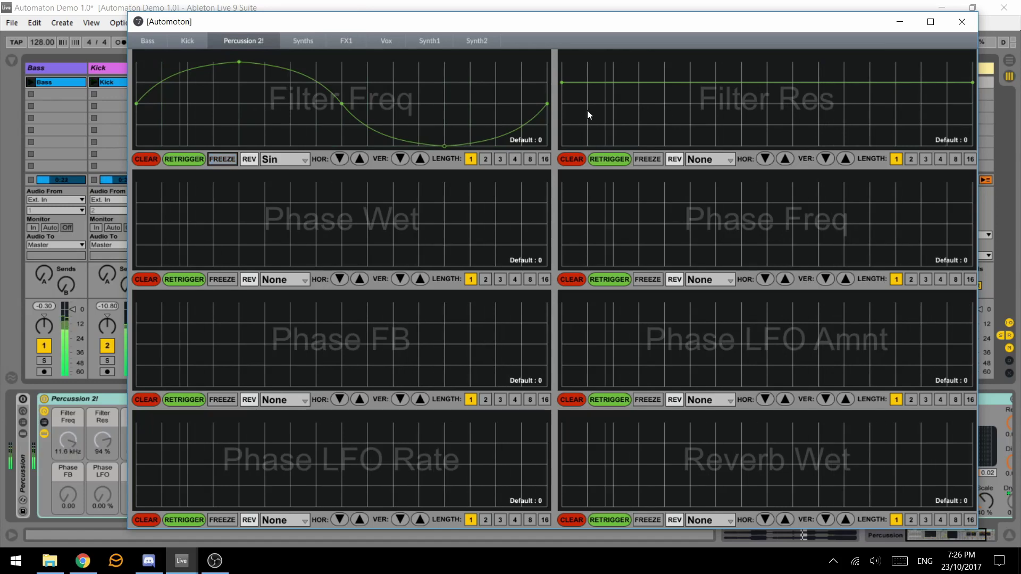
{"action": "left_click_drag", "start_coordinate": [587, 110], "coordinate": [573, 126]}
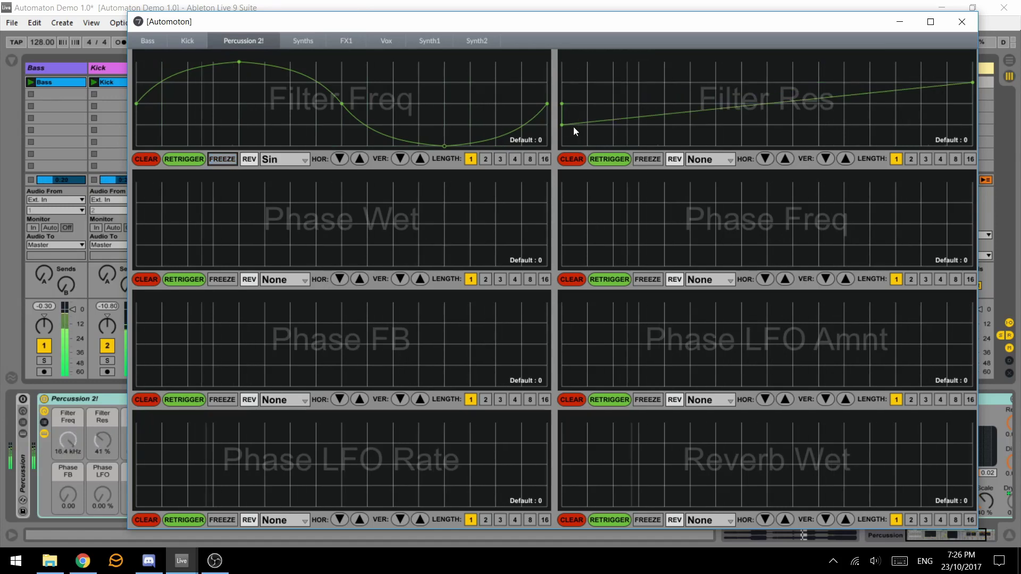
- Draw flat lines in Phase Wet and Phase FB, and give Phase Freq the Tri*3 shape
{"action": "left_click_drag", "start_coordinate": [133, 181], "coordinate": [589, 168]}
{"action": "left_click_drag", "start_coordinate": [550, 268], "coordinate": [974, 181]}
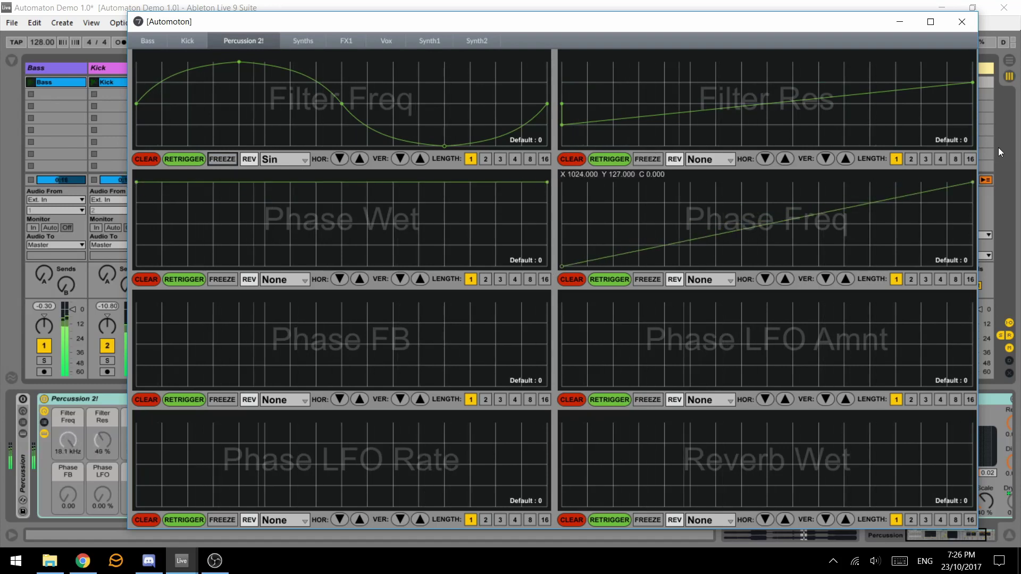
{"action": "left_click_drag", "start_coordinate": [133, 323], "coordinate": [550, 323]}
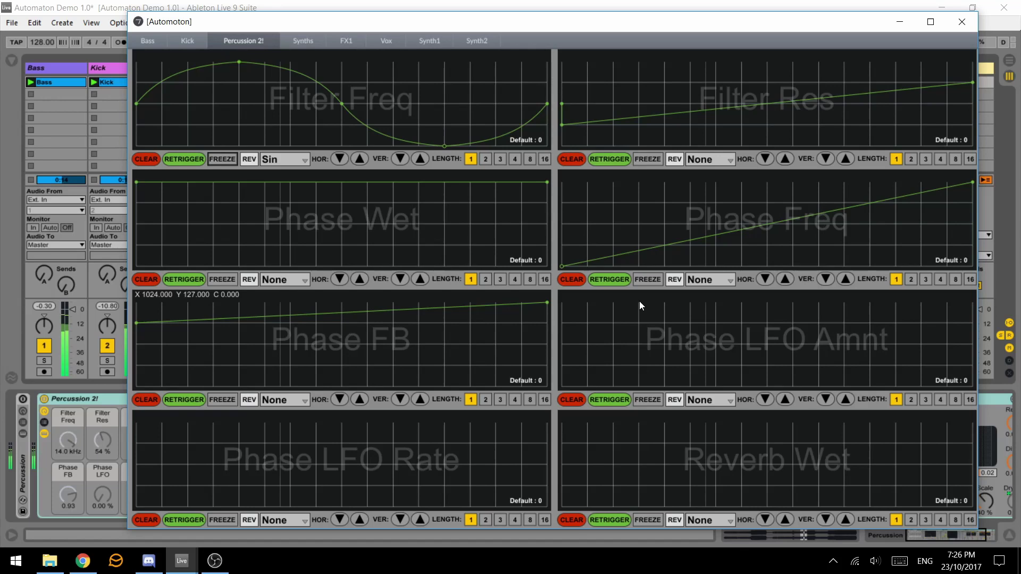
{"action": "left_click", "coordinate": [720, 274]}
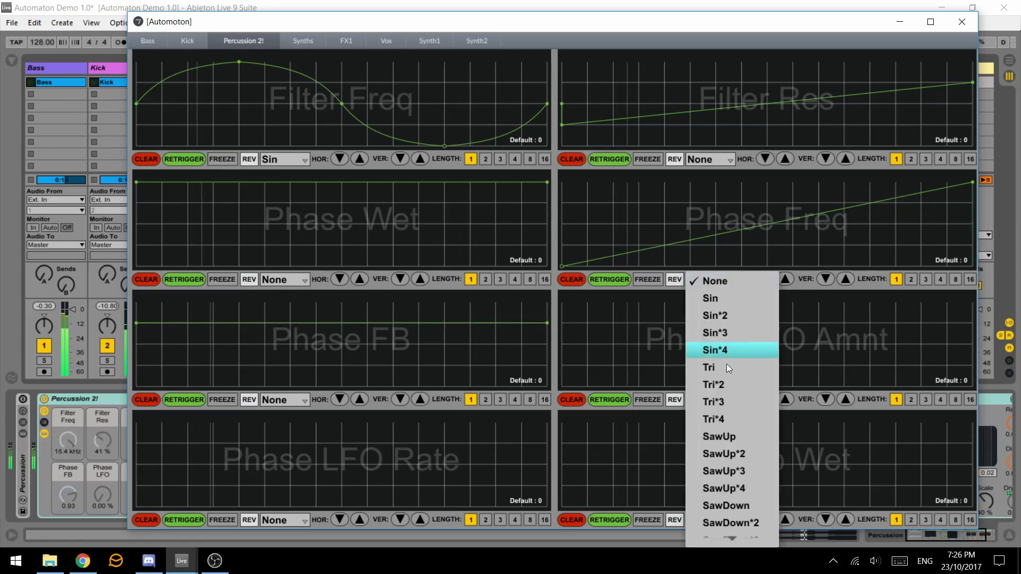
{"action": "left_click", "coordinate": [729, 407]}
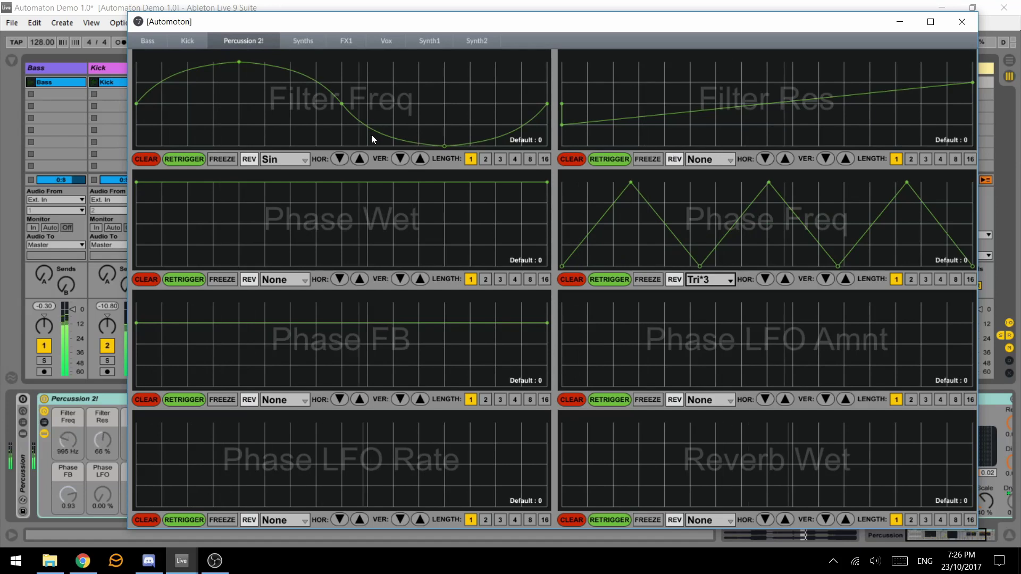
- Clear the Filter Freq sine and set a flat top line reading 19.9 kHz
{"action": "left_click", "coordinate": [147, 159]}
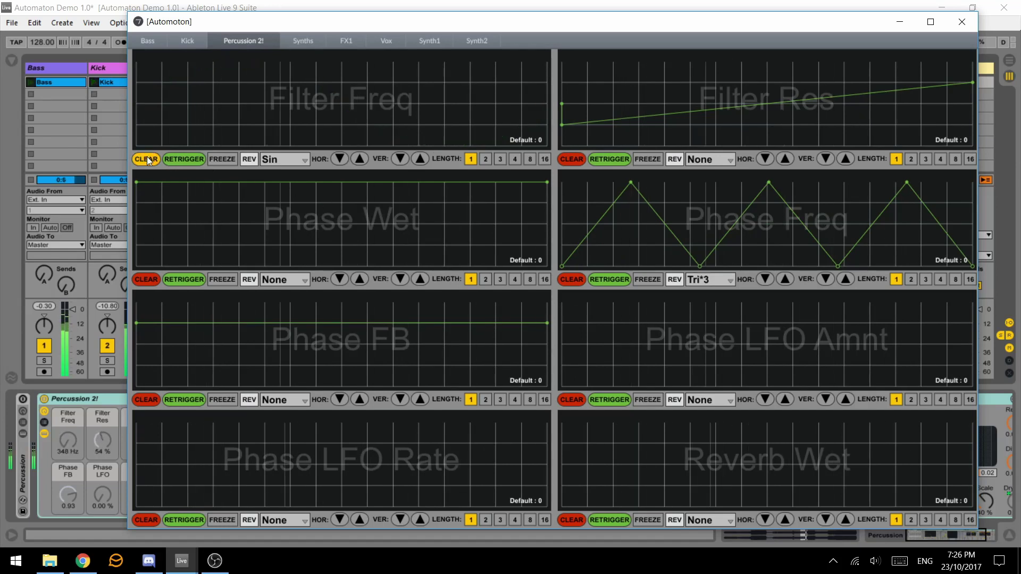
{"action": "left_click", "coordinate": [136, 61]}
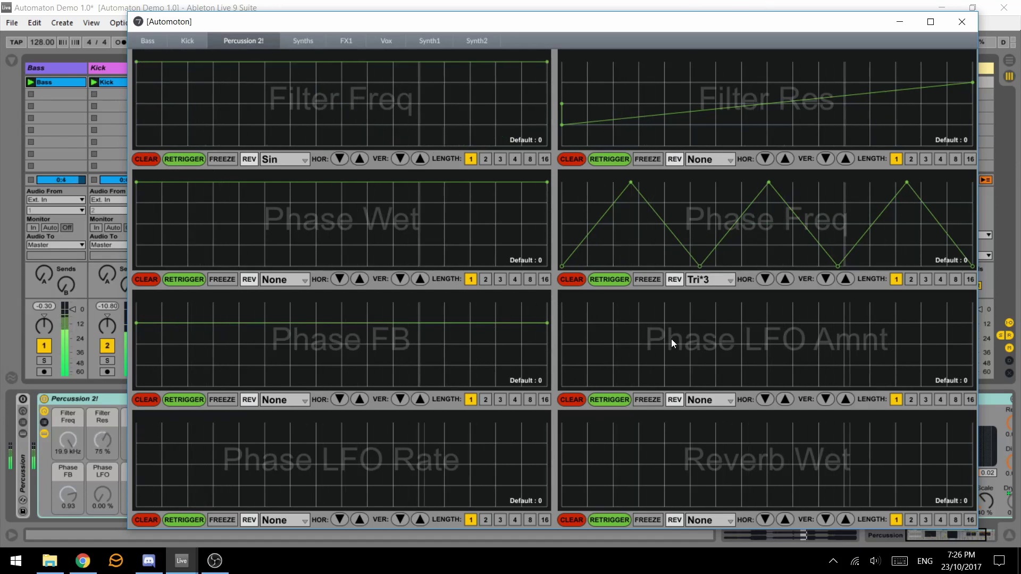